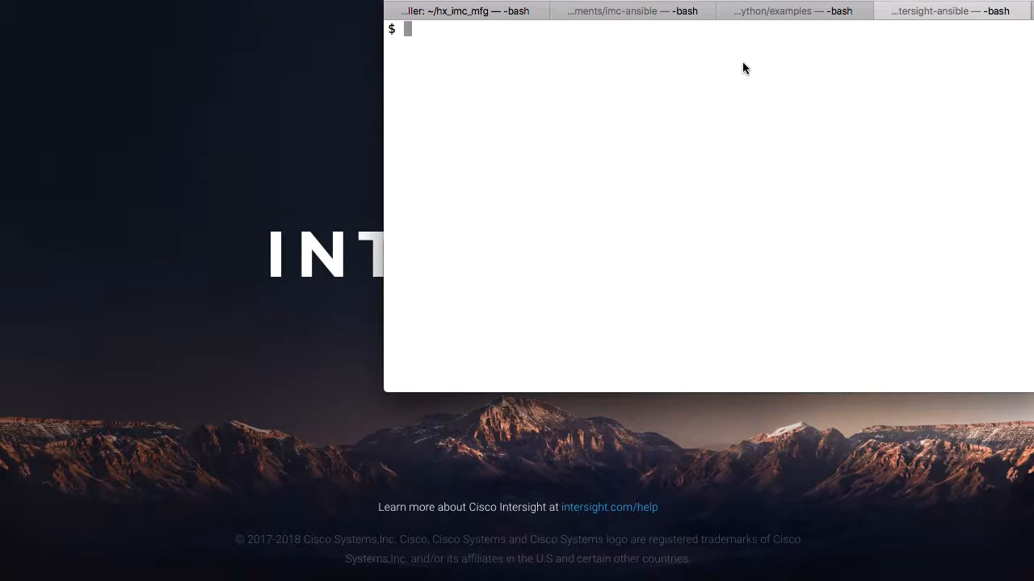
pyautogui.write('vim pl')
pyautogui.write('ay')
# Step: Review the cc7_hx_cluster_policies.yml playbook in vim through to its end and close it
pyautogui.press('Tab')
pyautogui.write('cc7')
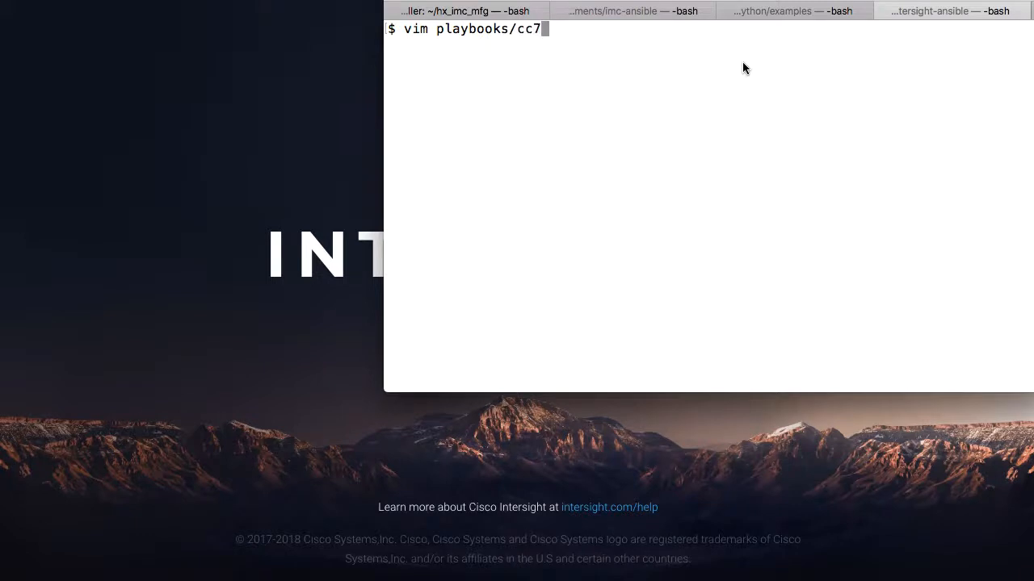
pyautogui.press('Tab')
pyautogui.write('po')
pyautogui.press('Tab')
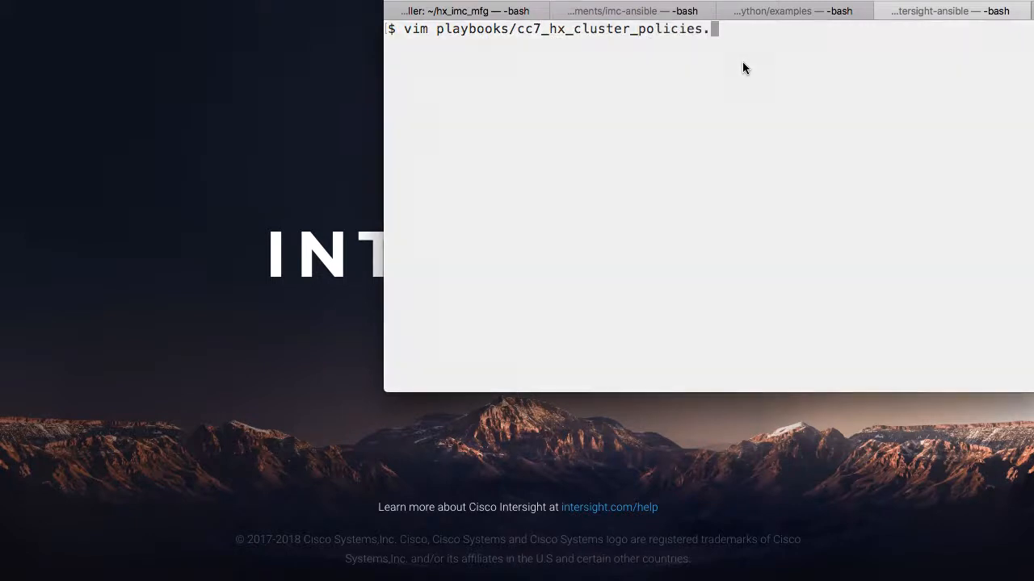
pyautogui.write('yml')
pyautogui.press('Return')
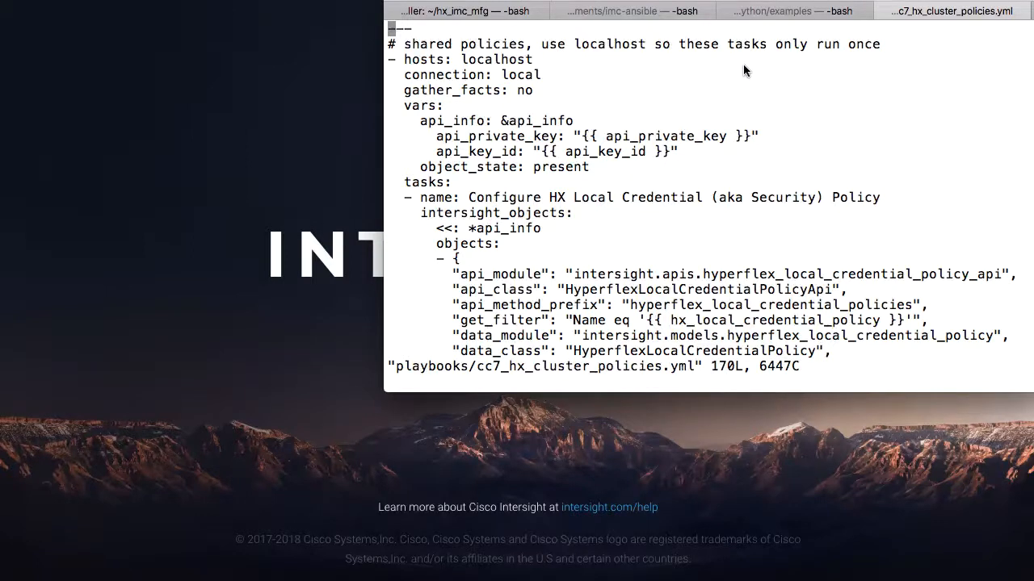
pyautogui.hotkey('shift', 'g')
pyautogui.write(':q')
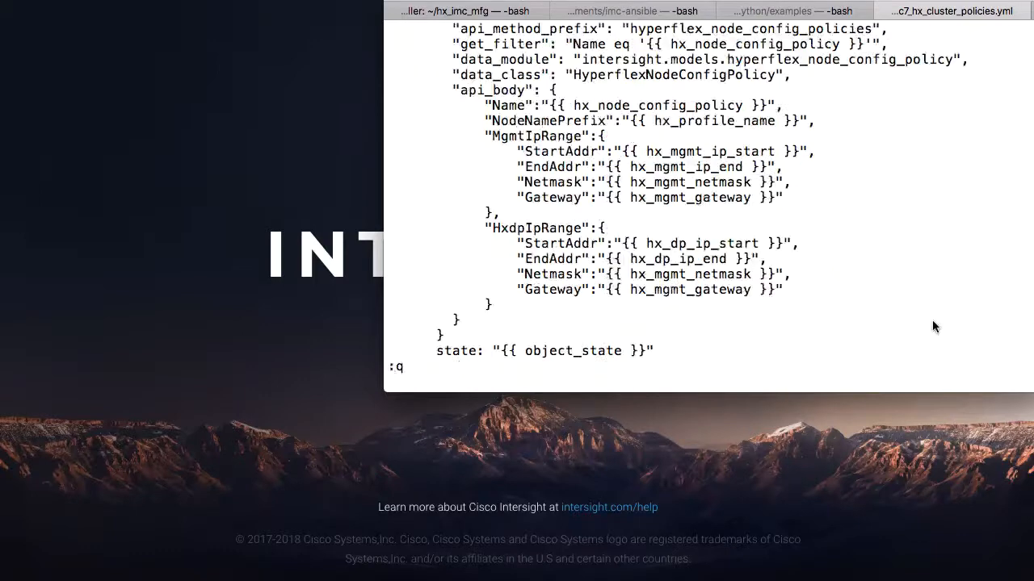
pyautogui.press('Return')
pyautogui.write('an')
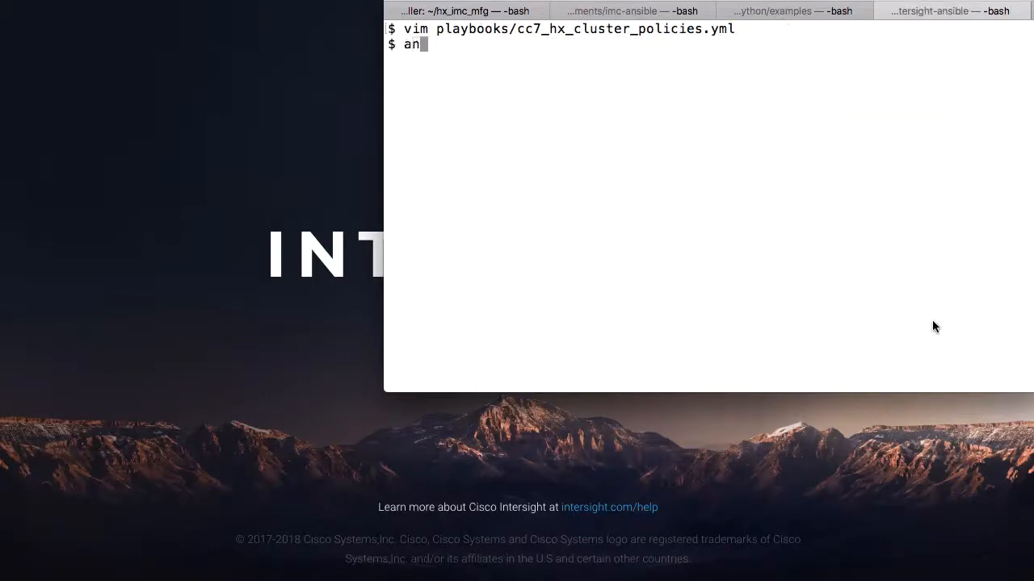
pyautogui.write('sible-')
pyautogui.write('playbook -')
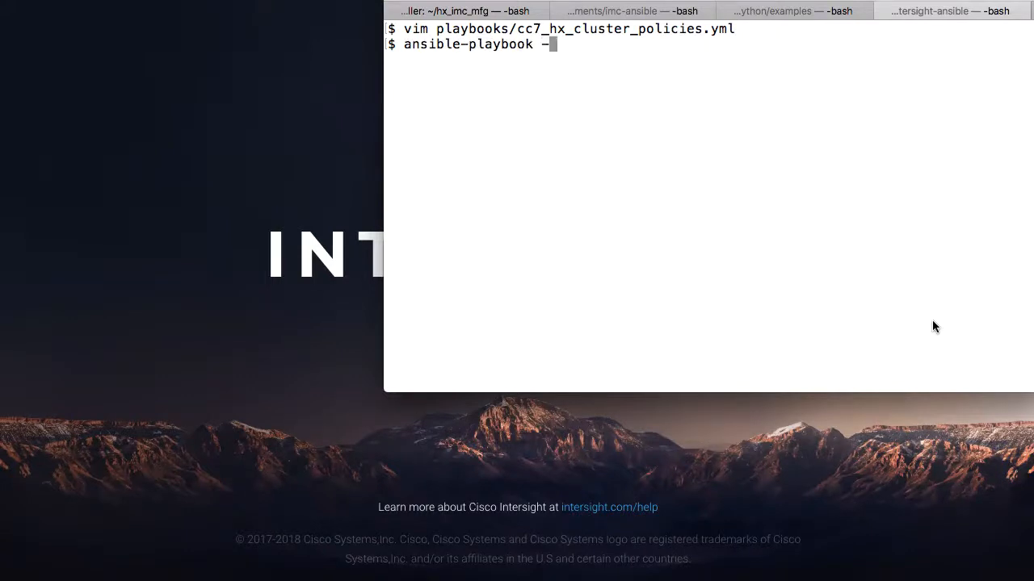
pyautogui.write('i inventory')
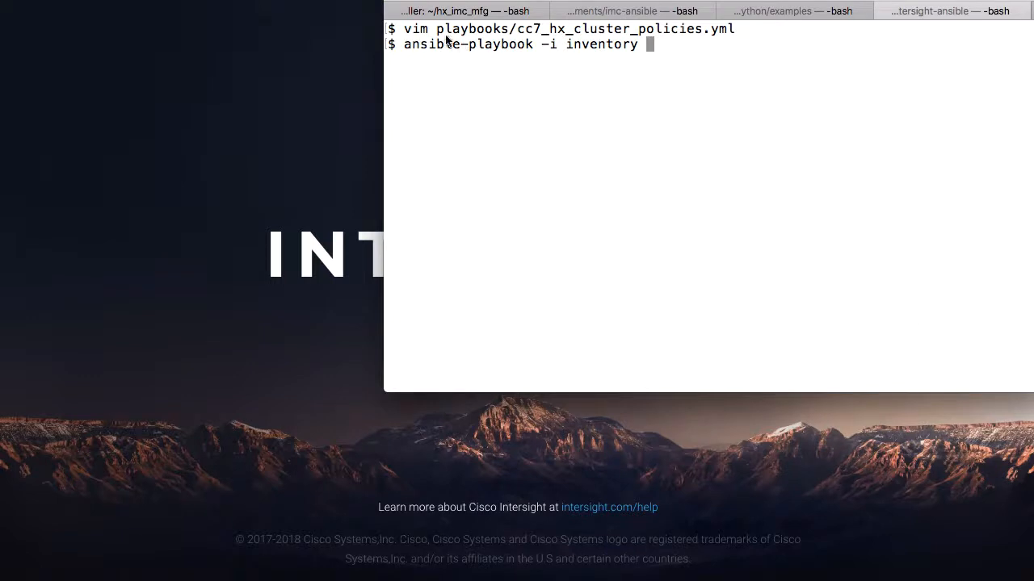
# Step: Run ansible-playbook -i inventory with the policies playbook path across all hosts
pyautogui.moveTo(437, 29); pyautogui.dragTo(731, 36)
pyautogui.press('super+c')
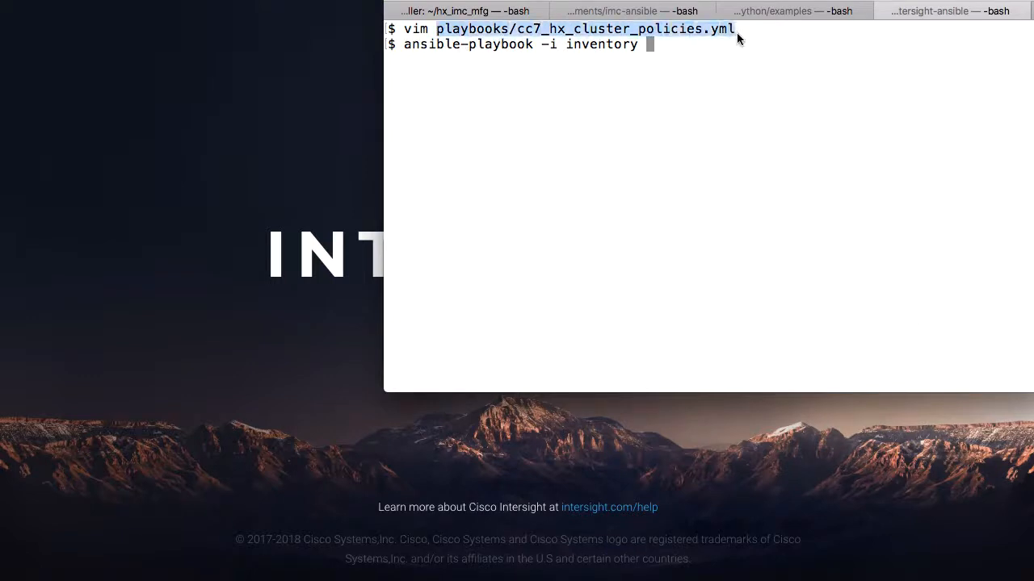
pyautogui.press('super+v')
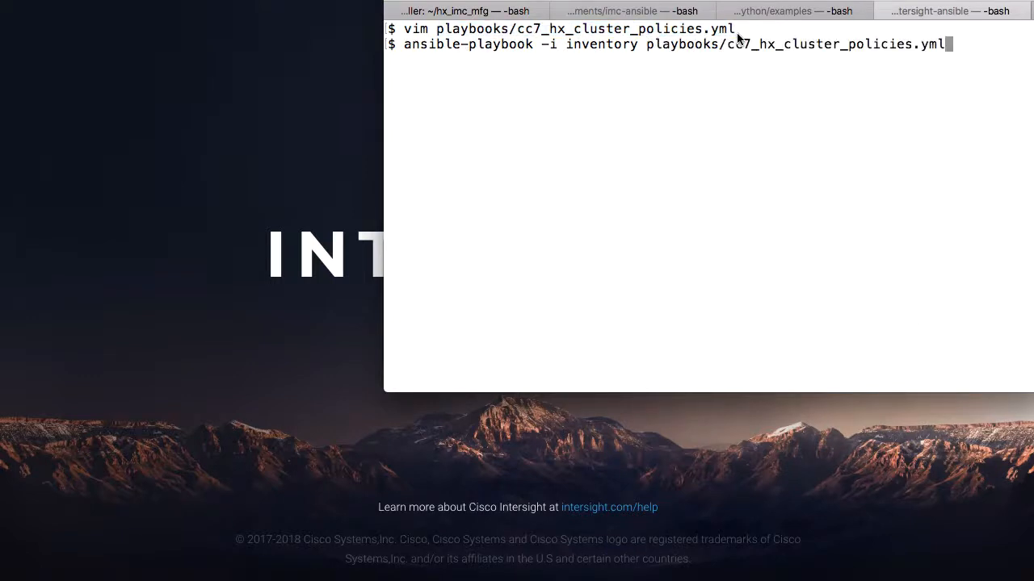
pyautogui.press('Return')
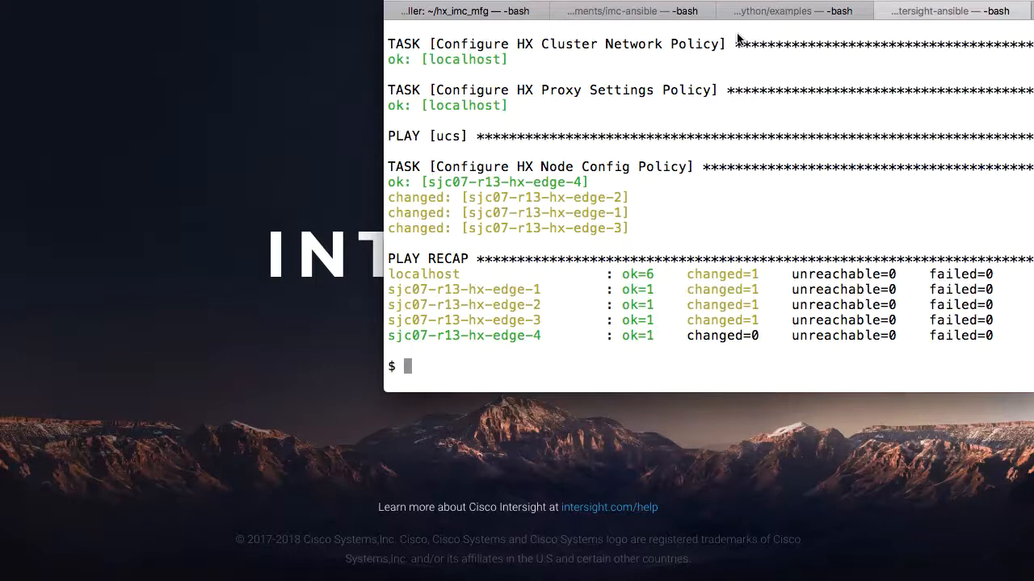
pyautogui.write('vim play')
pyautogui.press('Tab')
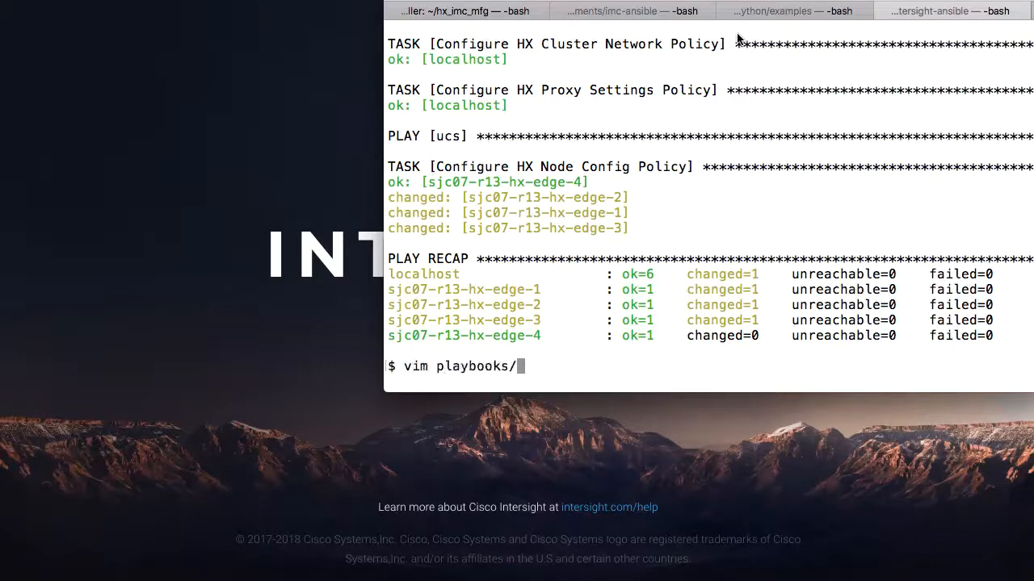
pyautogui.write('cc')
pyautogui.press('Tab')
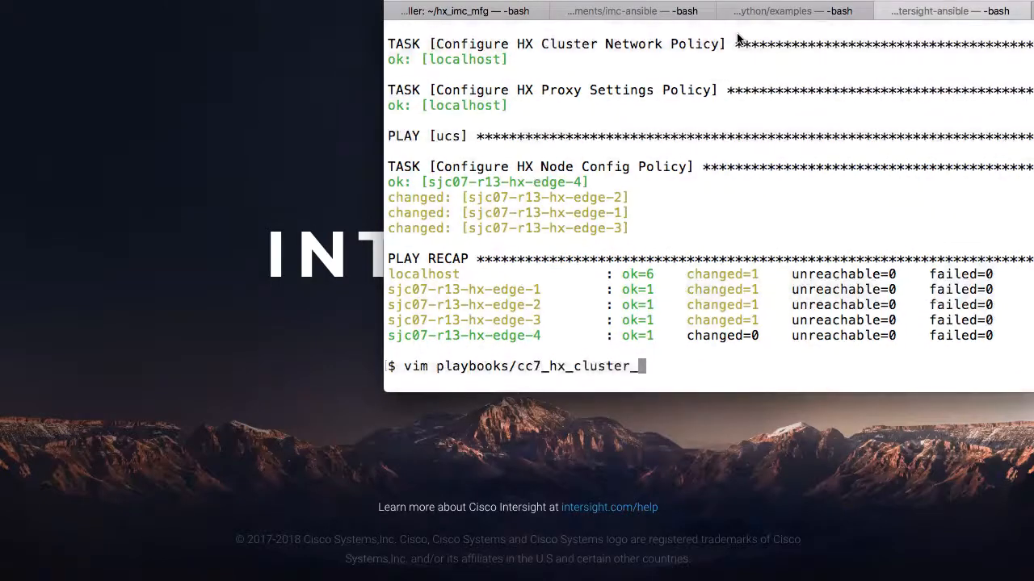
pyautogui.write('pro')
pyautogui.press('Tab')
pyautogui.write('y')
pyautogui.press('Tab')
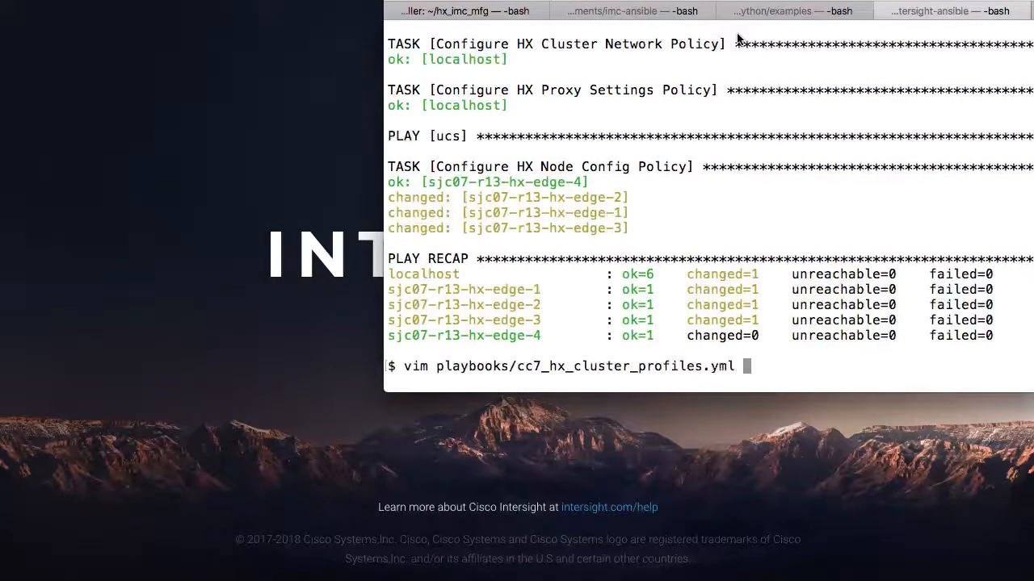
pyautogui.press('Return')
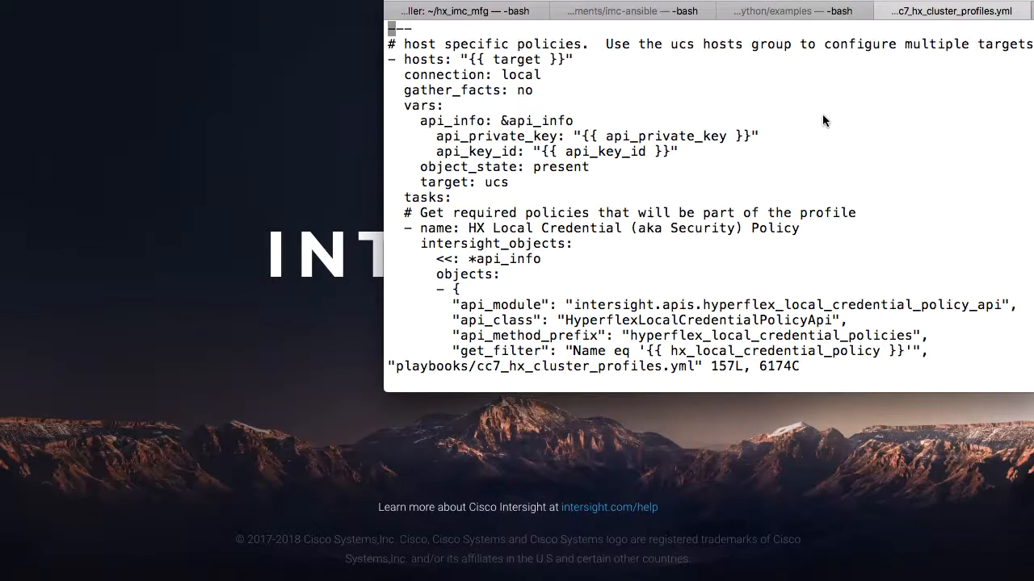
pyautogui.write(':q')
# Step: Quit the playbook and view host_vars/sjc07-r13-hx-edge-1 with its profile name, IP ranges and serials
pyautogui.press('Return')
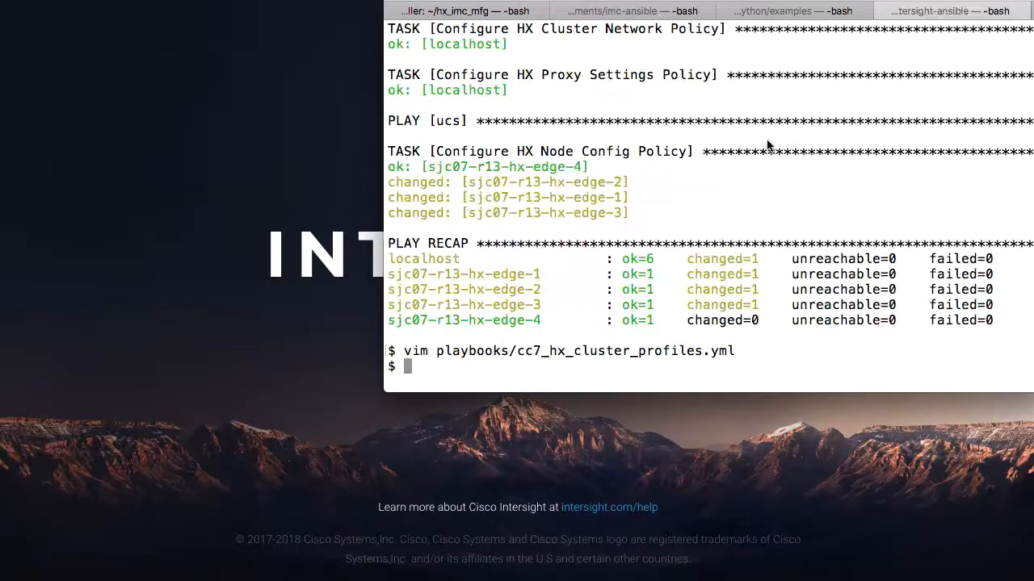
pyautogui.write('gv')
pyautogui.press('BackSpace')
pyautogui.press('BackSpace')
pyautogui.write('vim ')
pyautogui.write('h')
pyautogui.write('ost')
pyautogui.press('Tab')
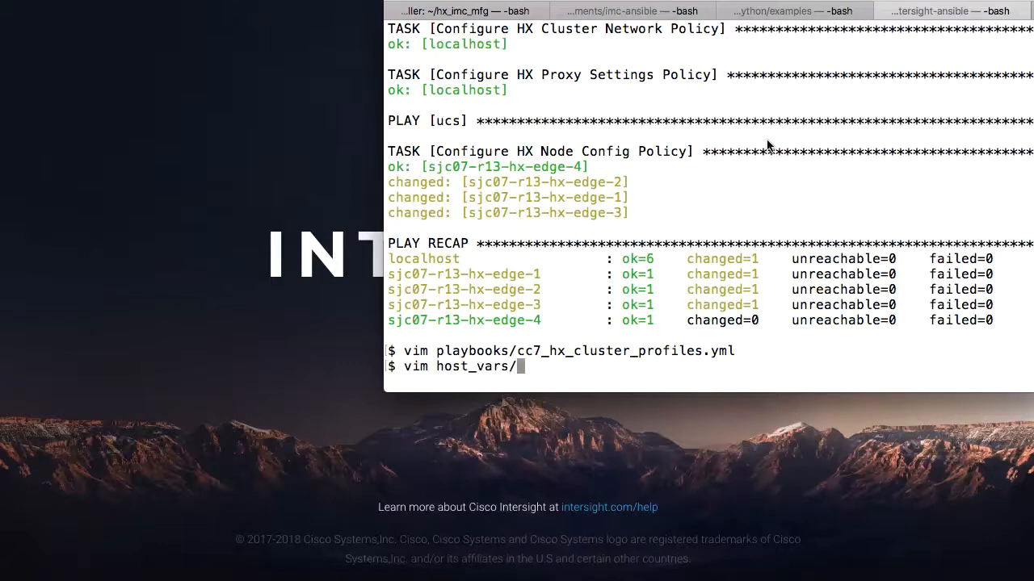
pyautogui.write('sjc07')
pyautogui.press('Tab')
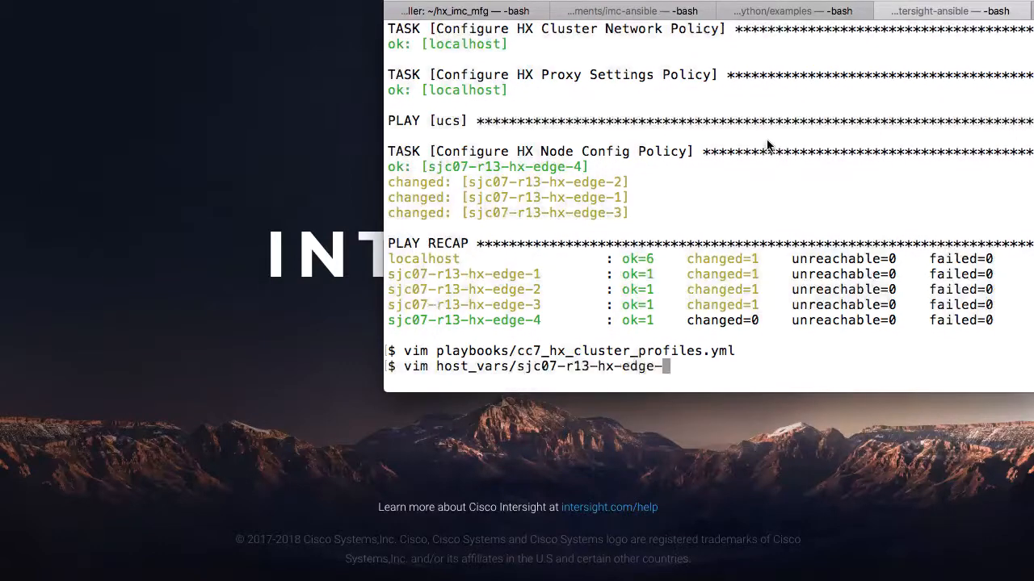
pyautogui.write('1')
pyautogui.press('Return')
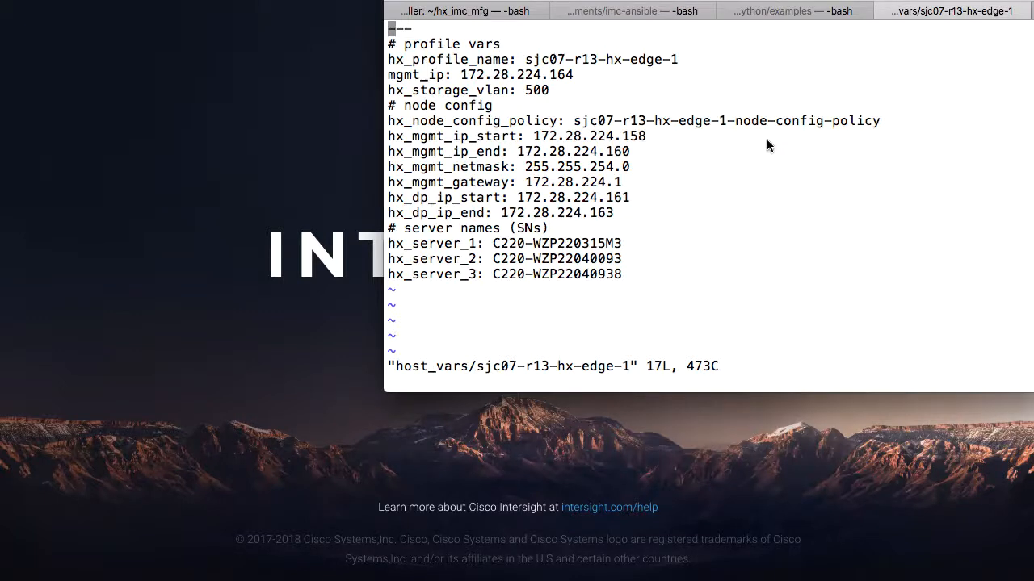
pyautogui.write(':q')
# Step: Close the host file and run cc7_hx_cluster_profiles.yml against the inventory for the four edge hosts
pyautogui.press('Return')
pyautogui.write('ansible')
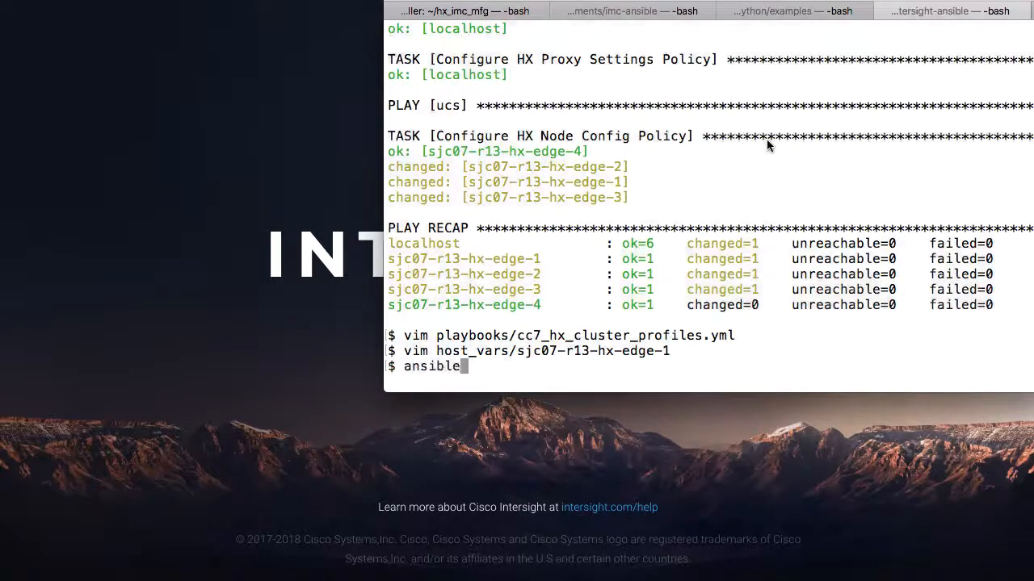
pyautogui.write('-playbook -i inventory ')
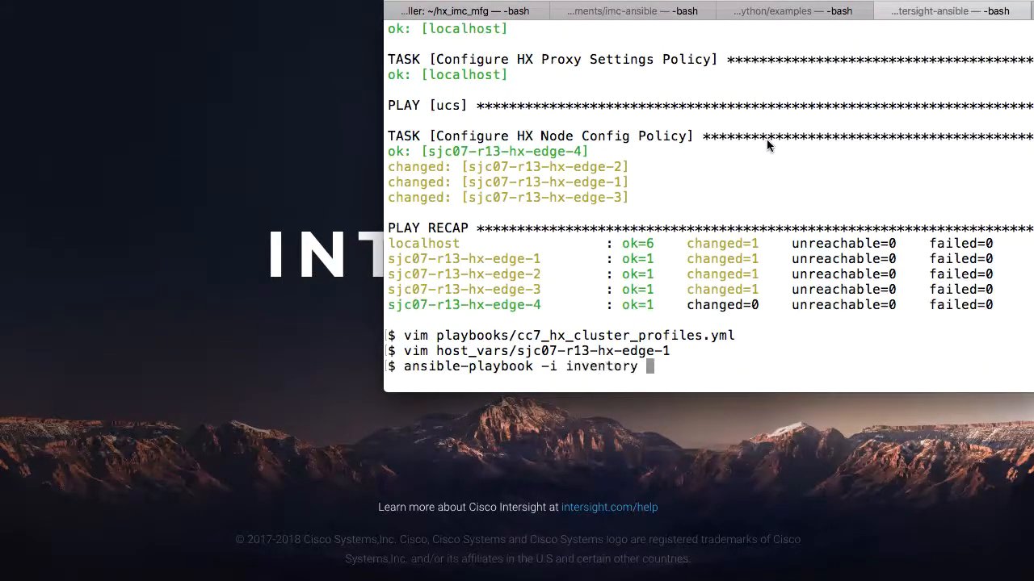
pyautogui.write('playbooks/')
pyautogui.moveTo(517, 336); pyautogui.dragTo(750, 340)
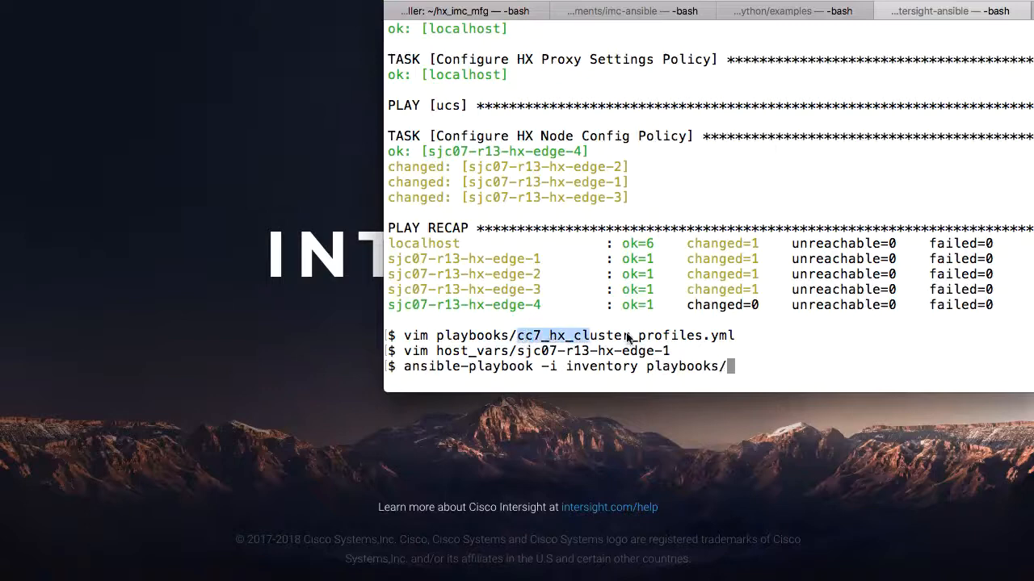
pyautogui.write('cc7_hx_cluster_profiles.yml')
pyautogui.press('Return')
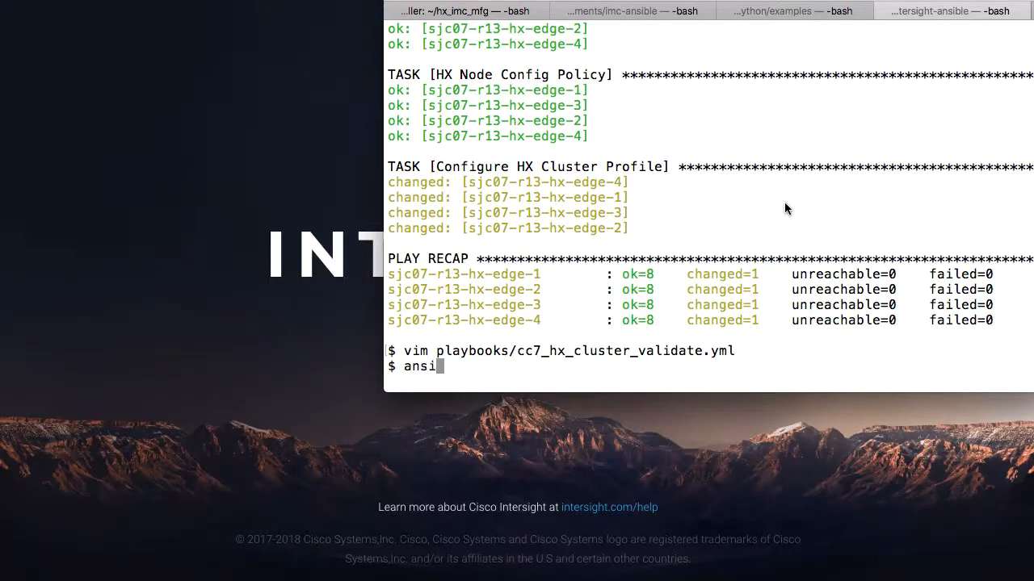
pyautogui.write('ble-playbook i')
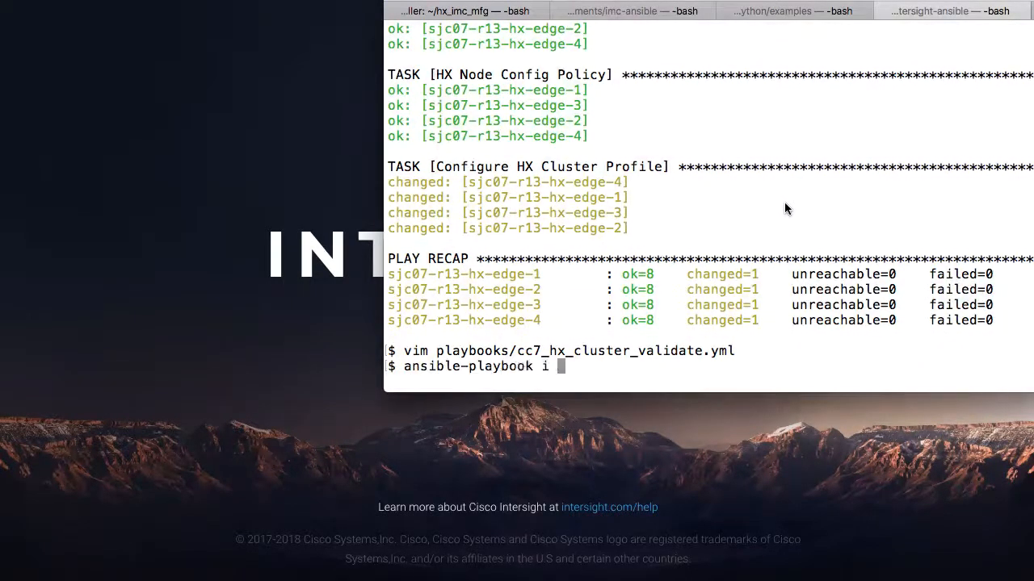
# Step: Run ansible-playbook -i inventory playbooks/cc7_hx_cluster_validate.yml for the four edge profiles
pyautogui.press('BackSpace')
pyautogui.press('BackSpace')
pyautogui.write('-i i')
pyautogui.write('nventory')
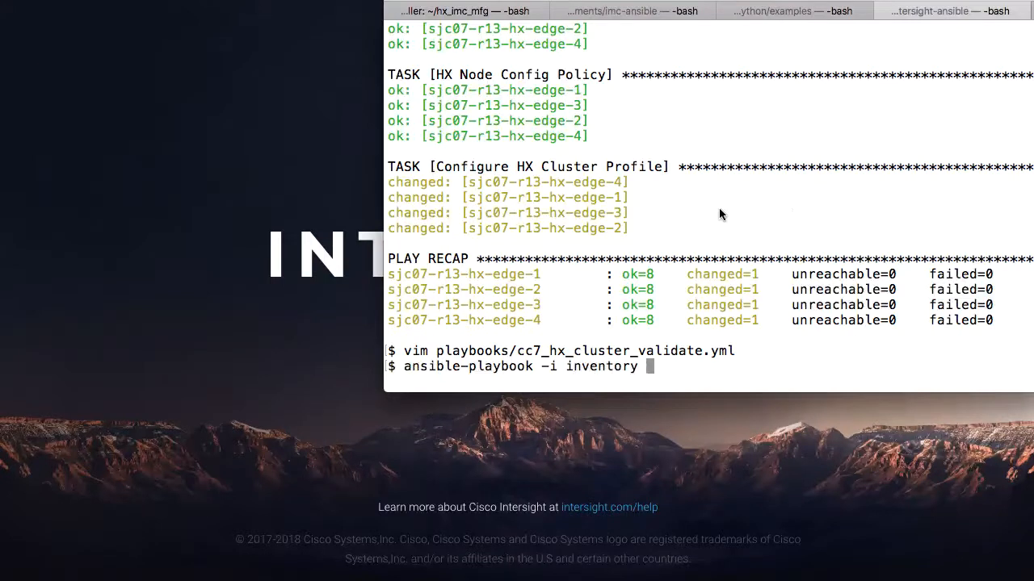
pyautogui.moveTo(437, 351); pyautogui.dragTo(734, 352)
pyautogui.press('super+c')
pyautogui.press('super+v')
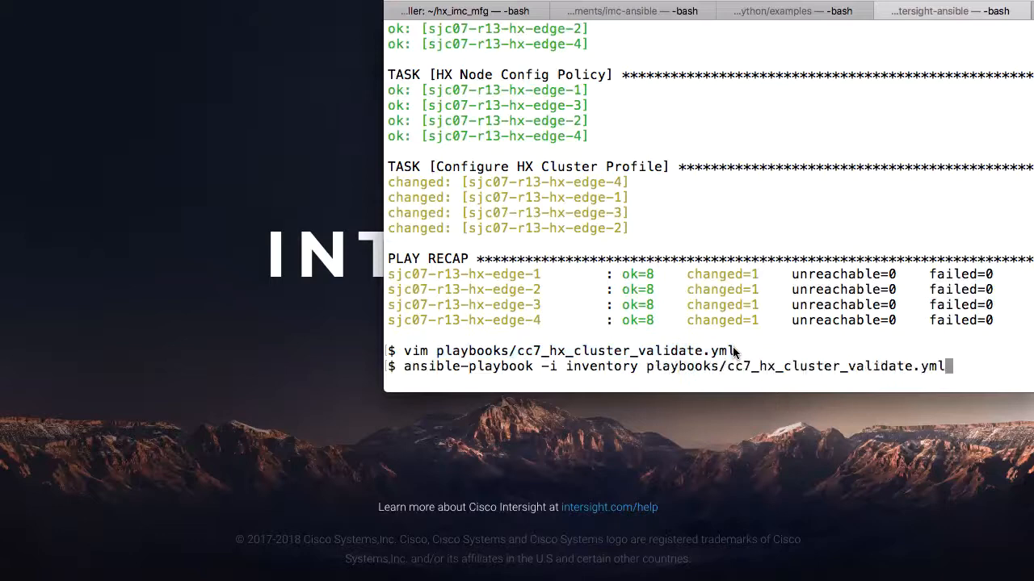
pyautogui.press('Return')
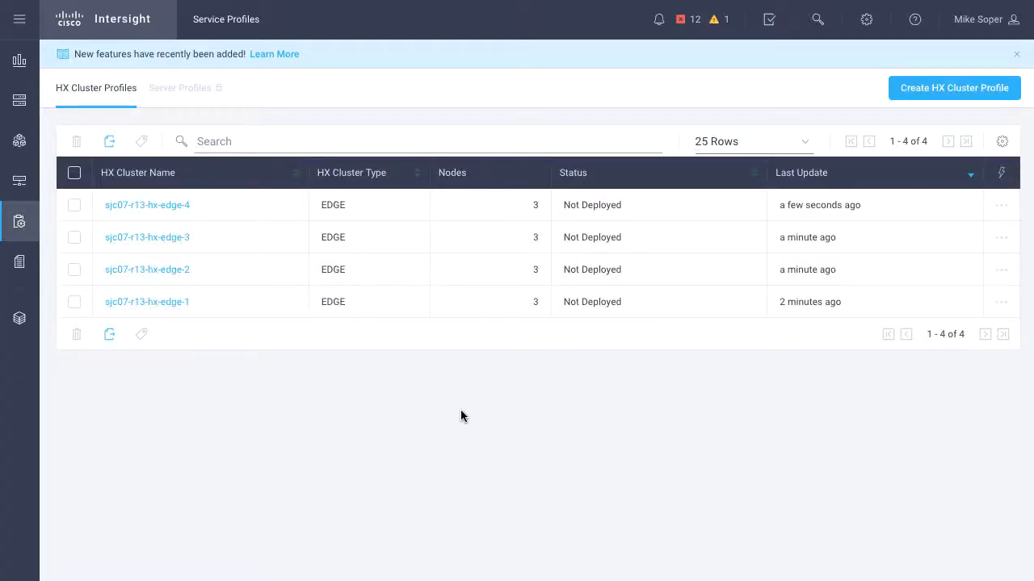
# Step: Edit the sjc07-r13-hx-edge-1 profile and advance to its Cluster Configuration step
pyautogui.click(171, 301)
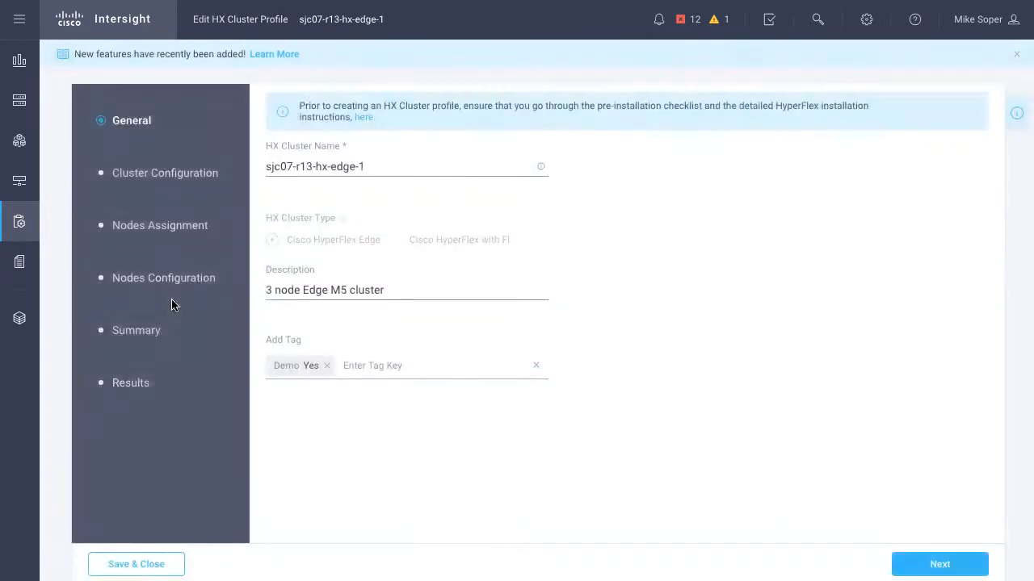
pyautogui.click(946, 563)
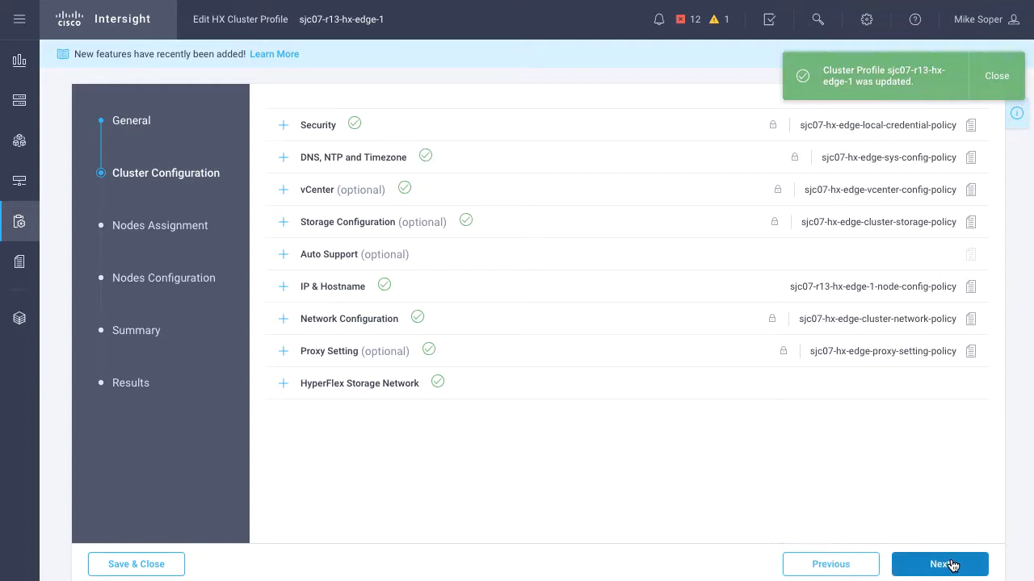
# Step: Review the Security, DNS/NTP/Timezone, vCenter and storage configuration policies
pyautogui.moveTo(517, 125)
pyautogui.click(285, 127)
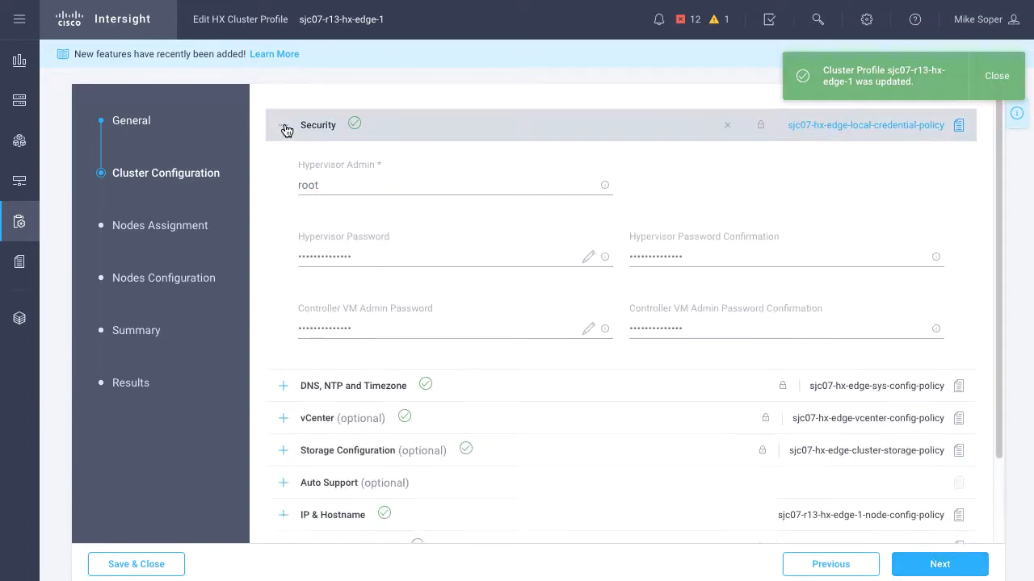
pyautogui.click(284, 127)
pyautogui.click(283, 158)
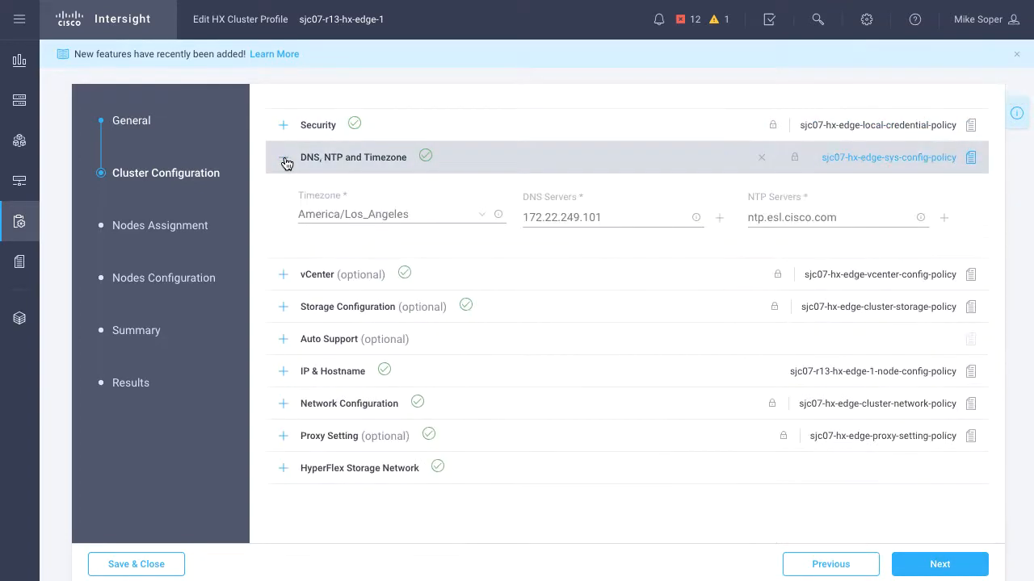
pyautogui.click(284, 191)
pyautogui.click(286, 225)
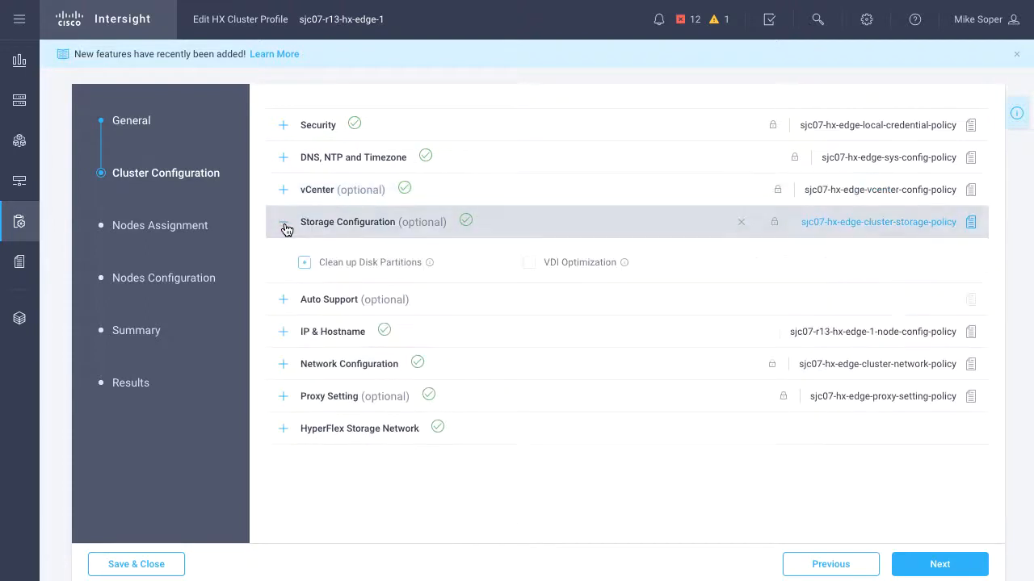
pyautogui.click(284, 223)
# Step: Review IP & Hostname, network, proxy and Storage Network policies, then reach Nodes Assignment
pyautogui.click(283, 288)
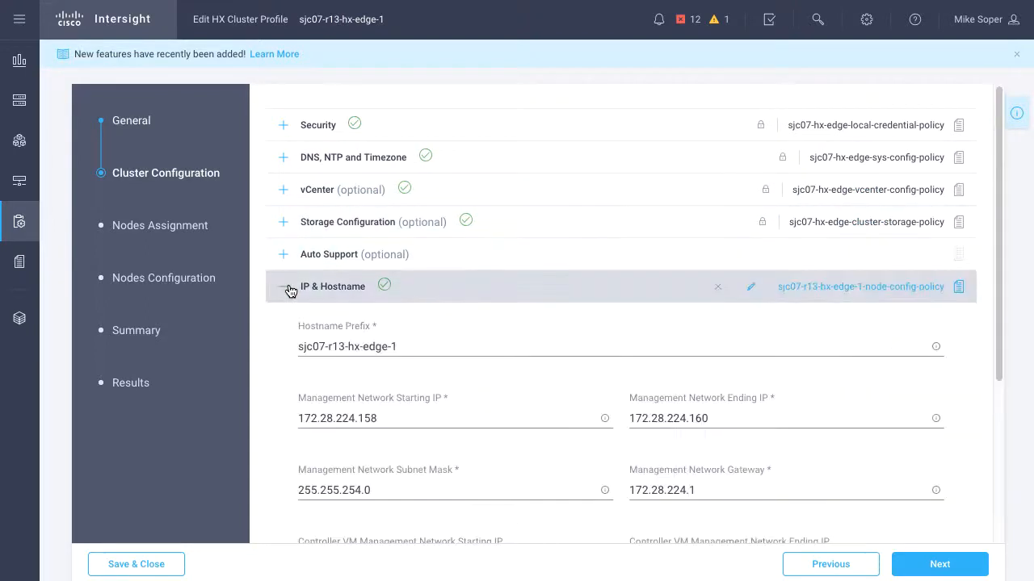
pyautogui.click(285, 289)
pyautogui.click(285, 322)
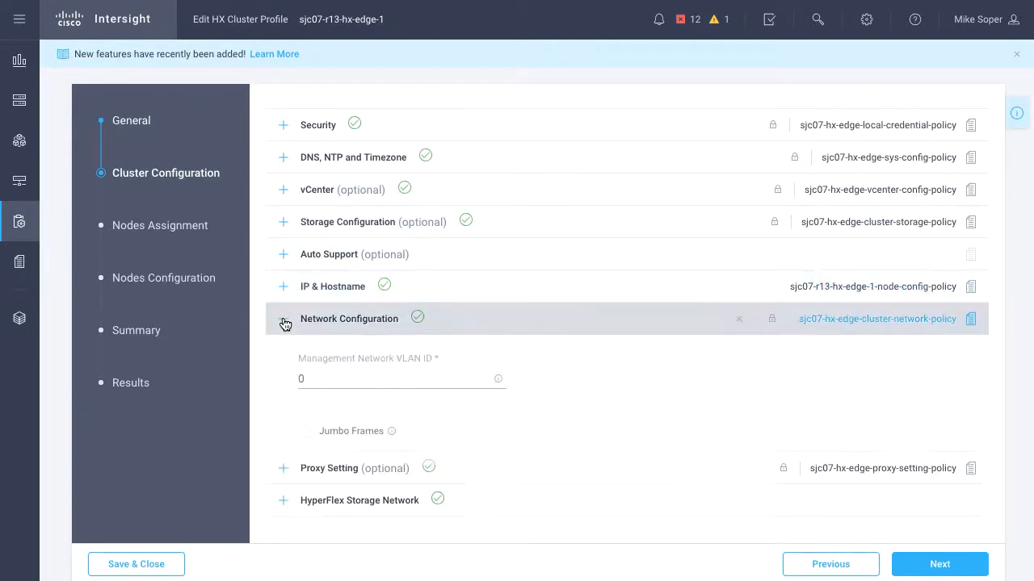
pyautogui.click(284, 321)
pyautogui.click(285, 353)
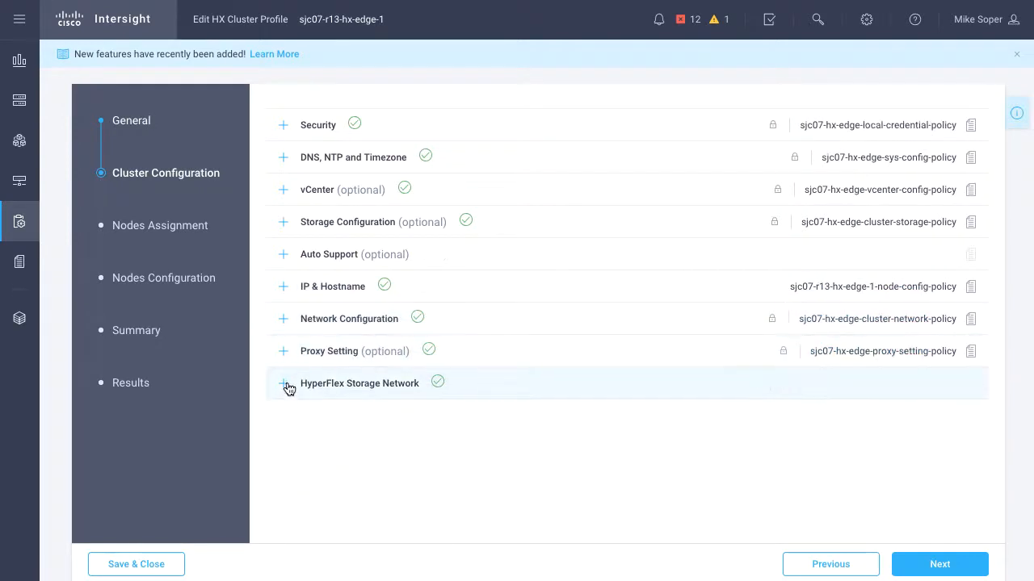
pyautogui.click(286, 386)
pyautogui.click(937, 565)
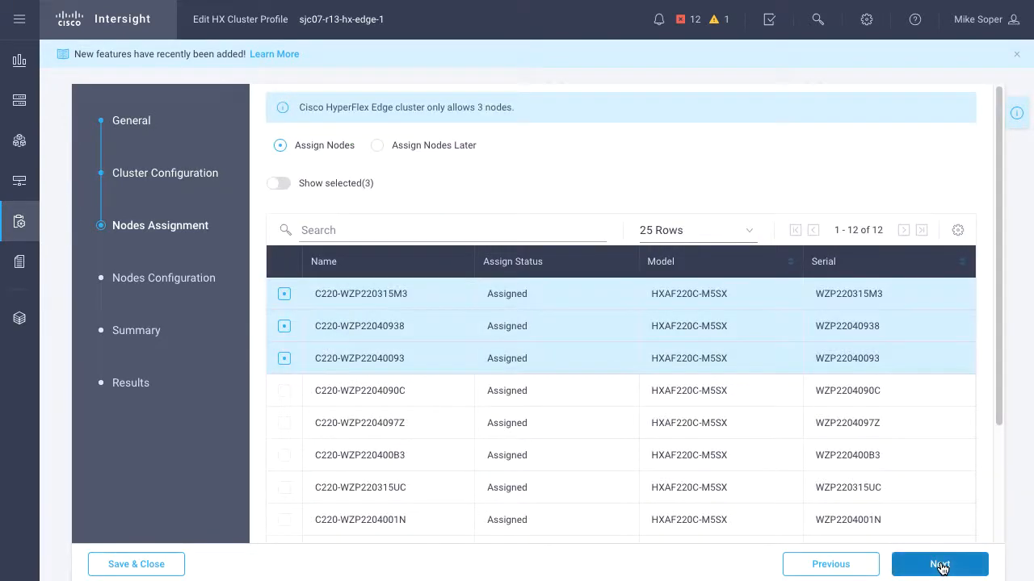
# Step: Advance through Nodes Configuration to Summary and return to the HX Cluster Profiles list
pyautogui.click(941, 568)
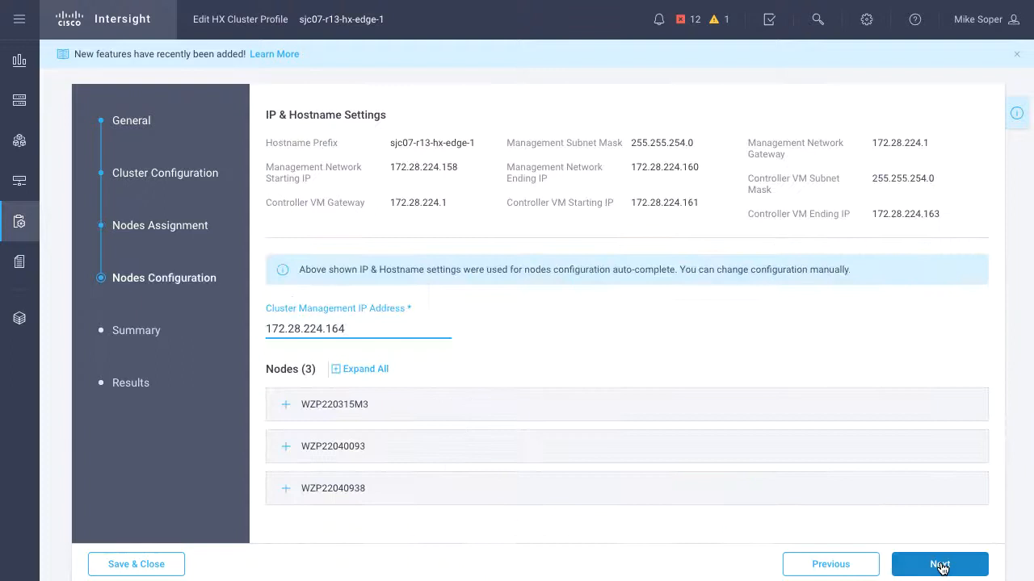
pyautogui.click(941, 569)
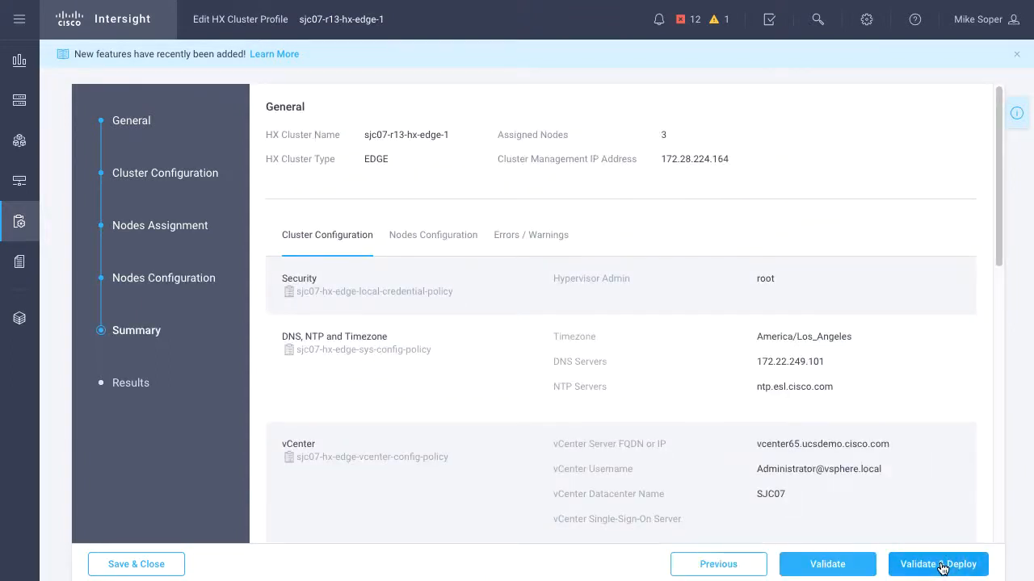
pyautogui.click(20, 225)
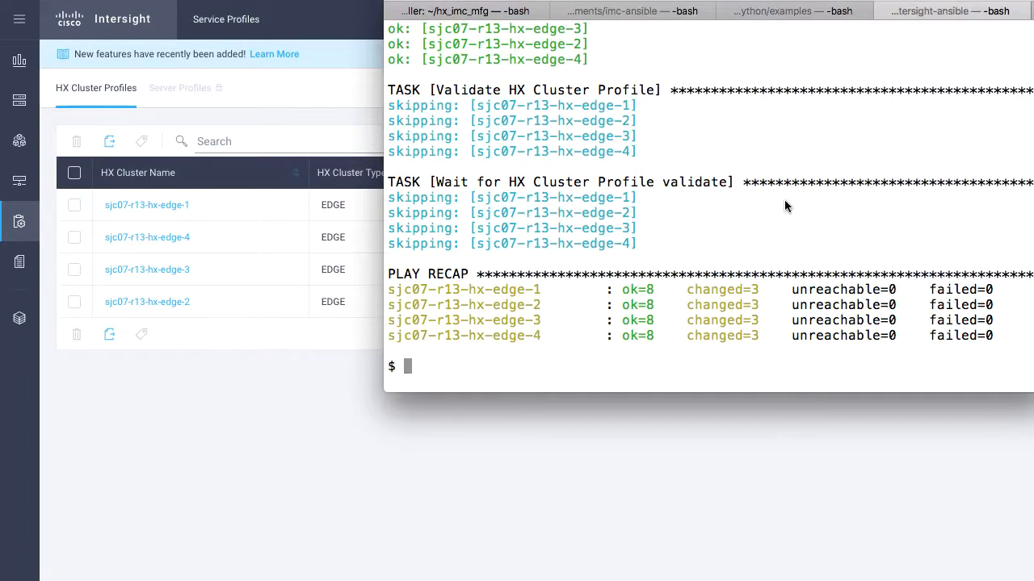
pyautogui.write('ansible-play')
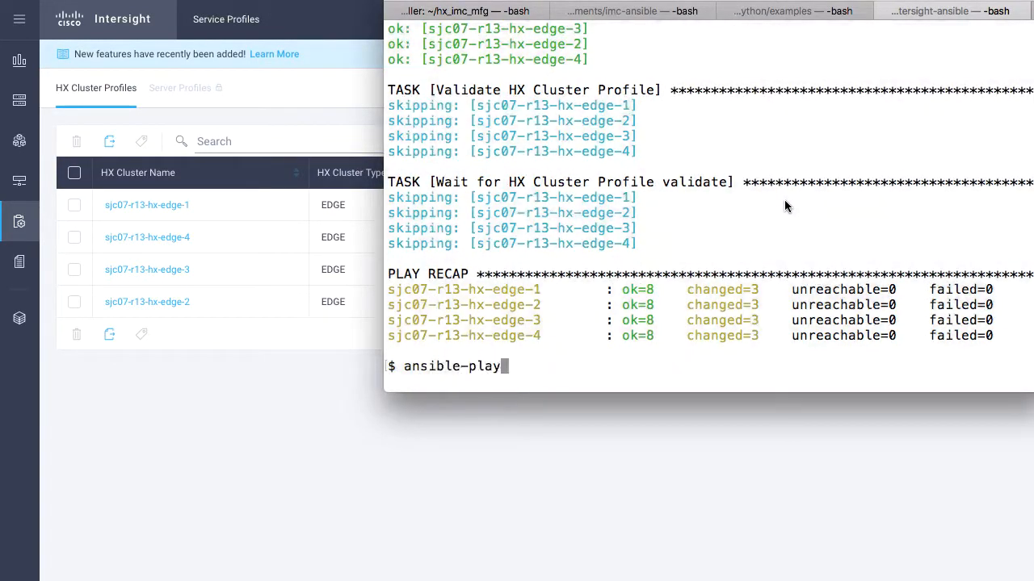
pyautogui.write('book -i inventory ')
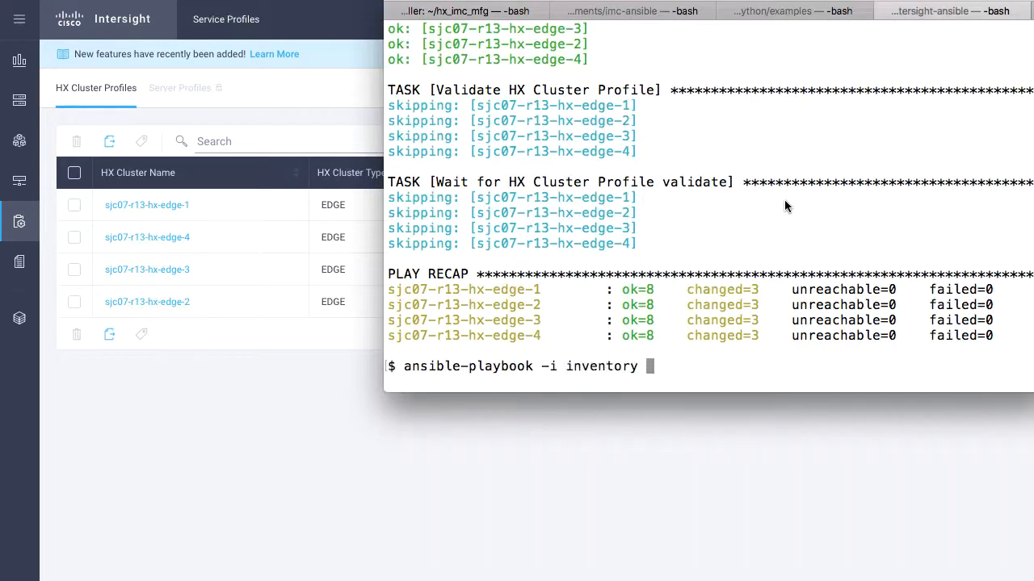
pyautogui.write('playbooks/cc7_hx_cluster_deploy.yml')
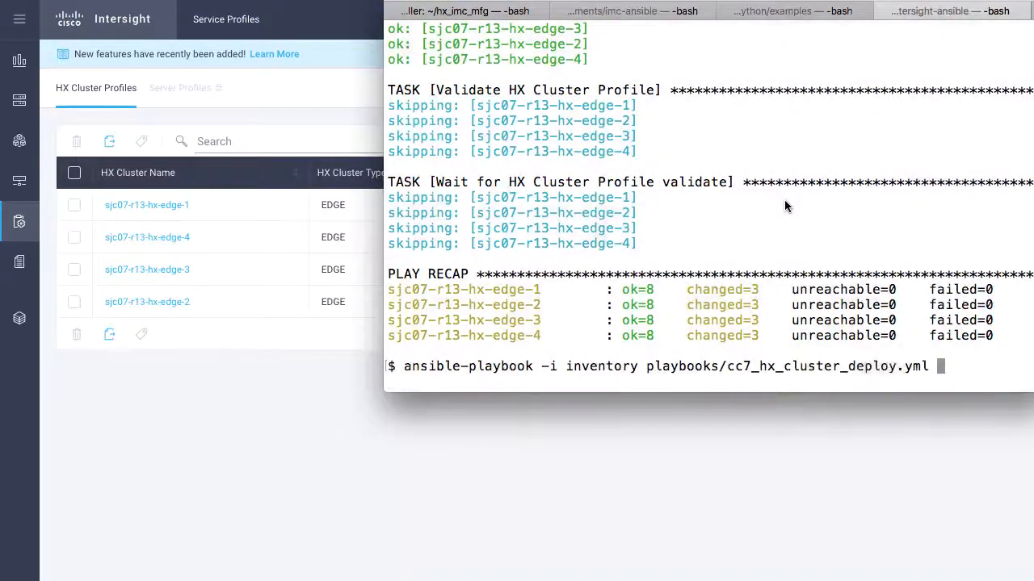
# Step: Run ansible-playbook -i inventory playbooks/cc7_hx_cluster_deploy.yml for all four edge profiles
pyautogui.press('Return')
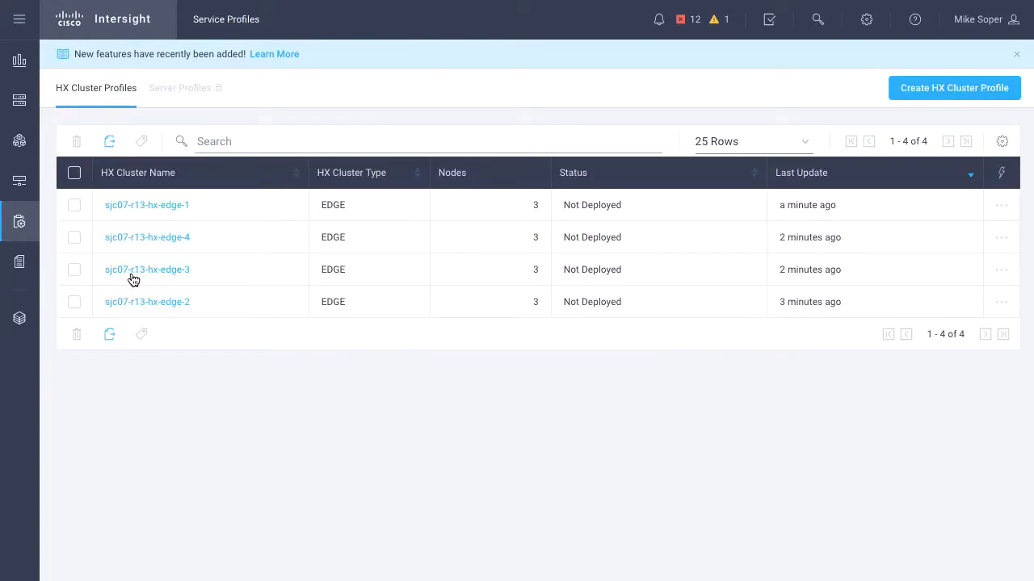
# Step: View one HX cluster profile in Intersight while the deploy recap reports no failures
pyautogui.click(162, 206)
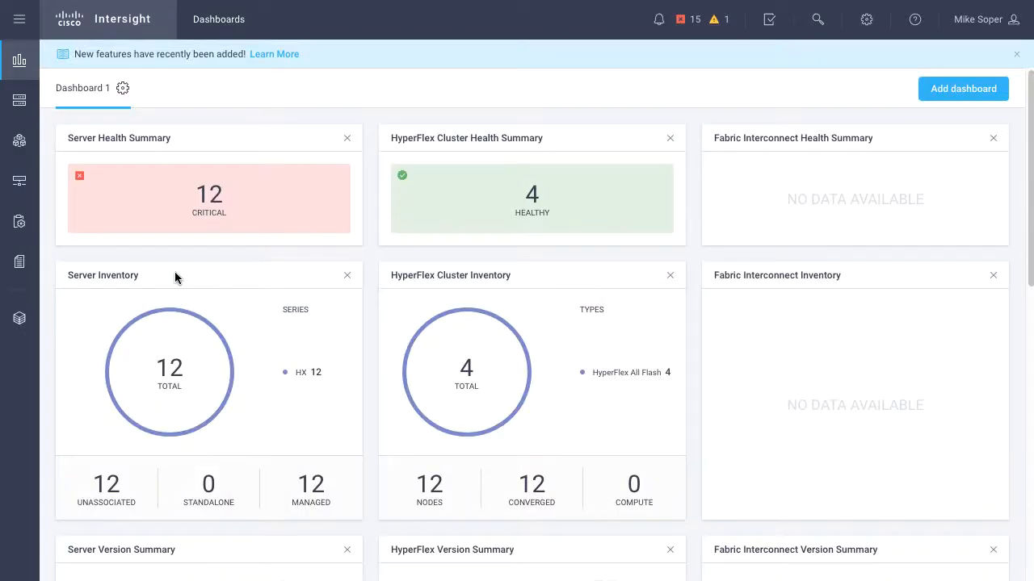
# Step: Open the HyperFlex Clusters list filtered to Healthy from the dashboard health summary tile
pyautogui.click(464, 191)
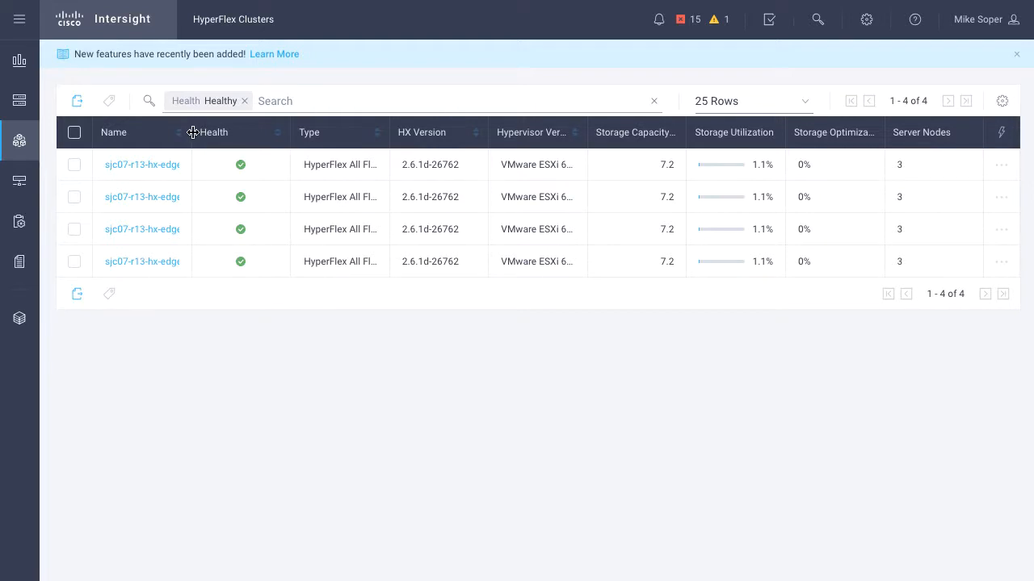
# Step: Widen the Name column and clear the Healthy filter so edge-1 to edge-4 show by full name
pyautogui.moveTo(193, 132); pyautogui.dragTo(258, 133)
pyautogui.click(244, 101)
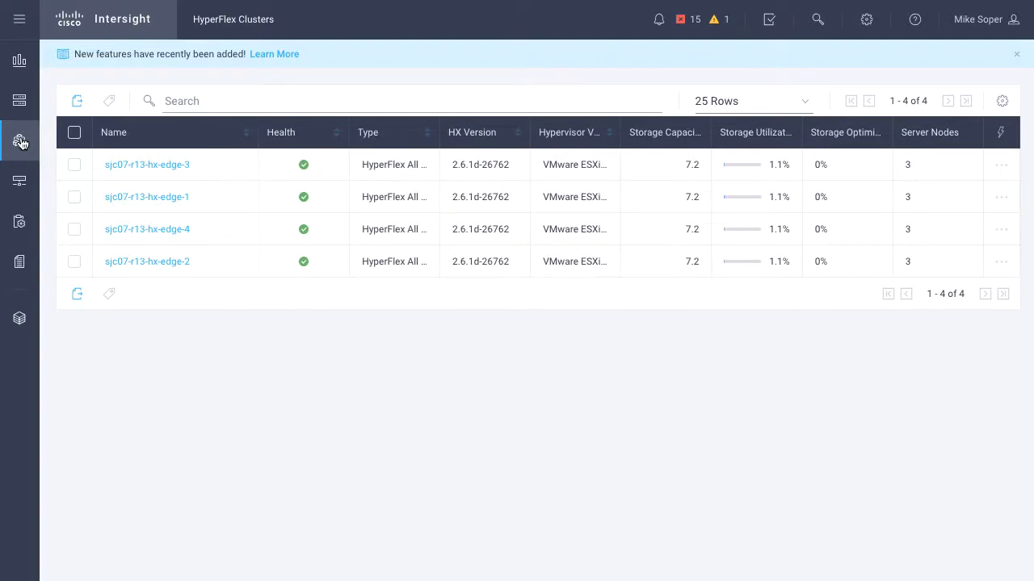